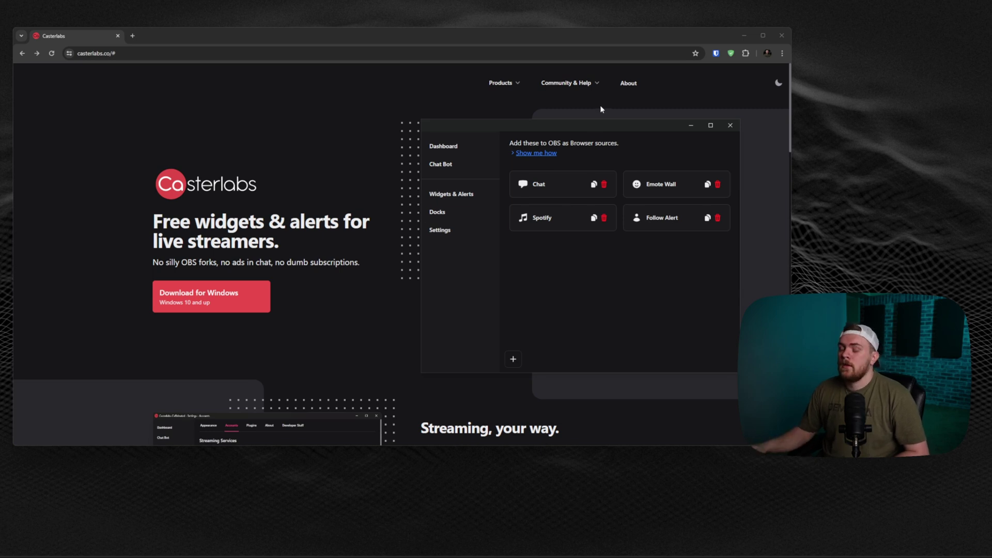
# Open the Casterlabs Multistream product page and review the prices, features and limits of its Basic, Advanced and Ultra plans.
pyautogui.click(515, 86)
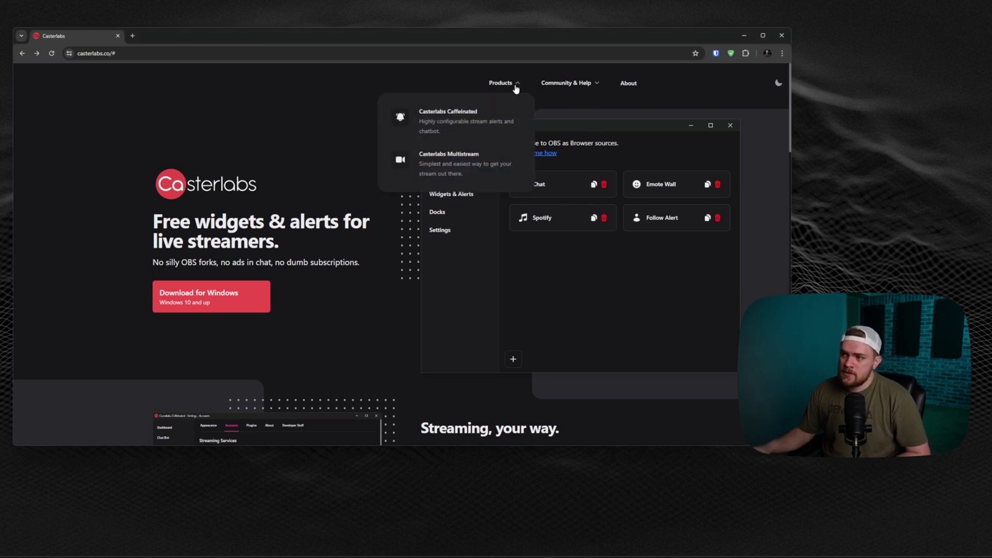
pyautogui.click(482, 161)
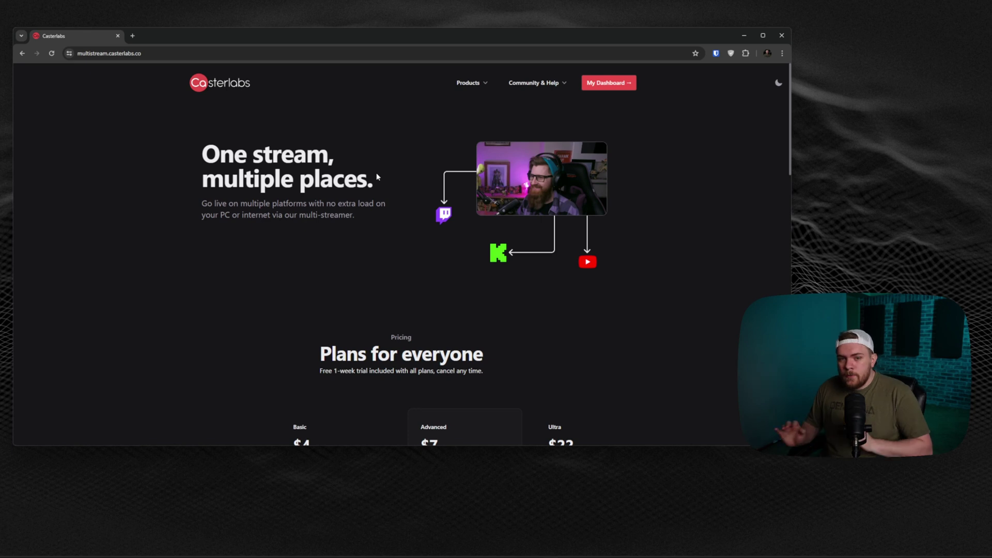
pyautogui.scroll(-5, 360, 162)
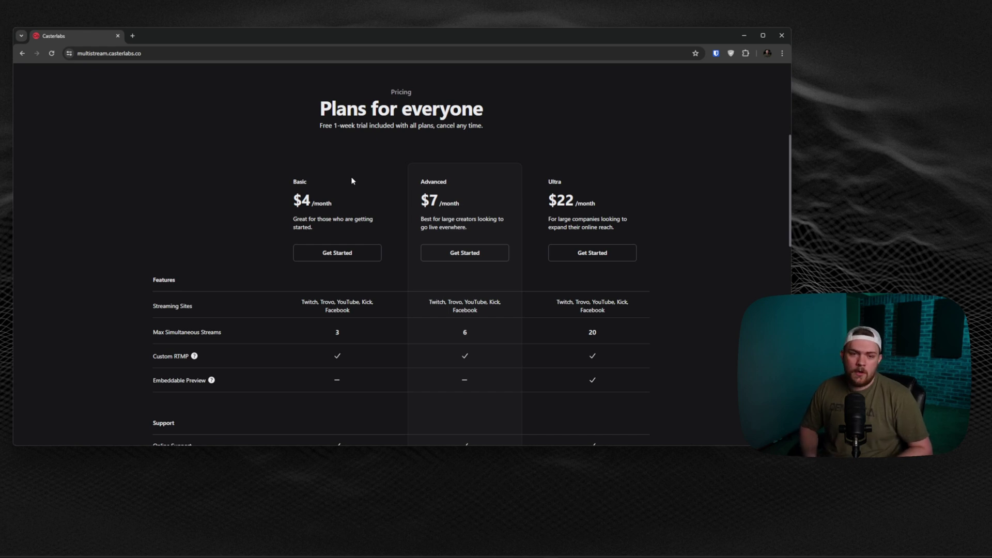
pyautogui.scroll(-2, 342, 295)
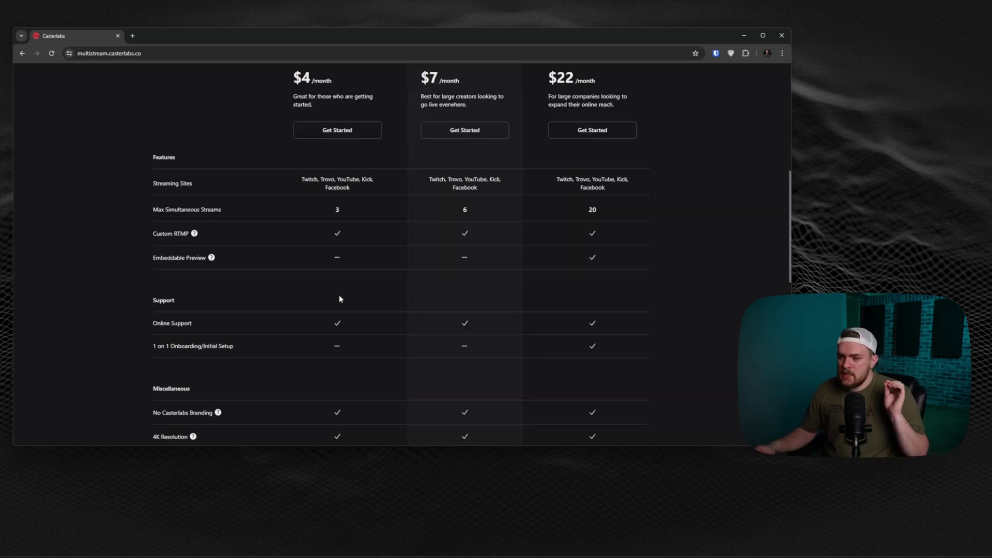
pyautogui.scroll(-2, 338, 296)
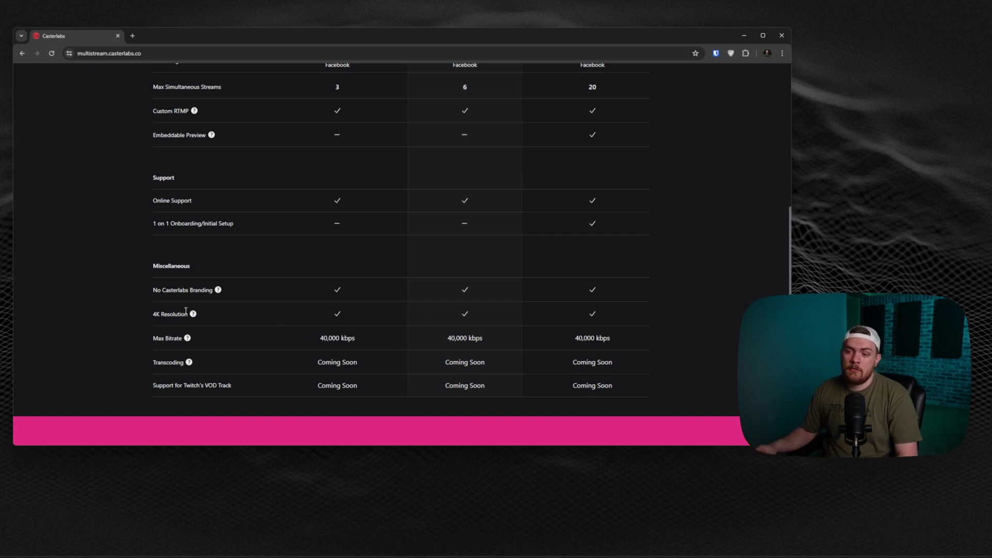
pyautogui.moveTo(193, 315)
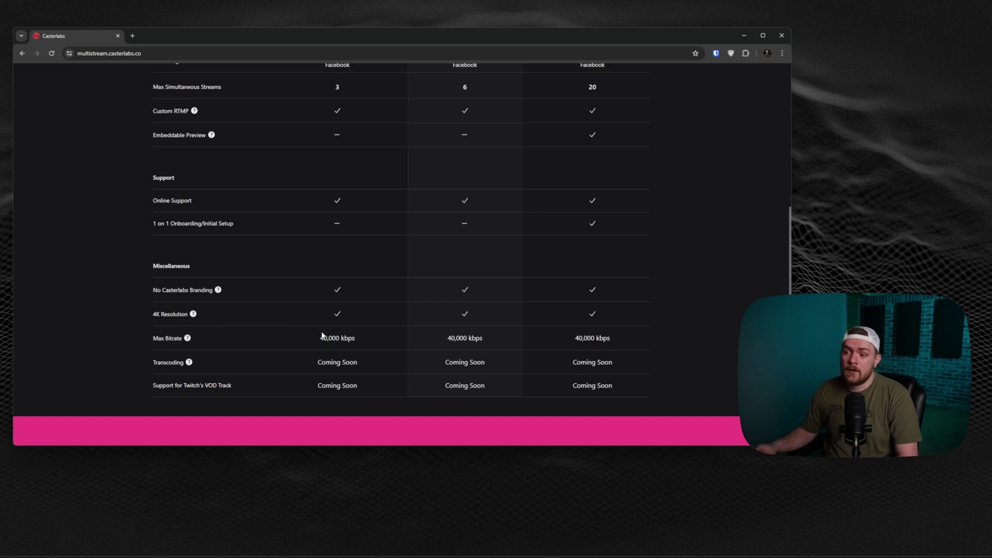
pyautogui.scroll(6, 331, 338)
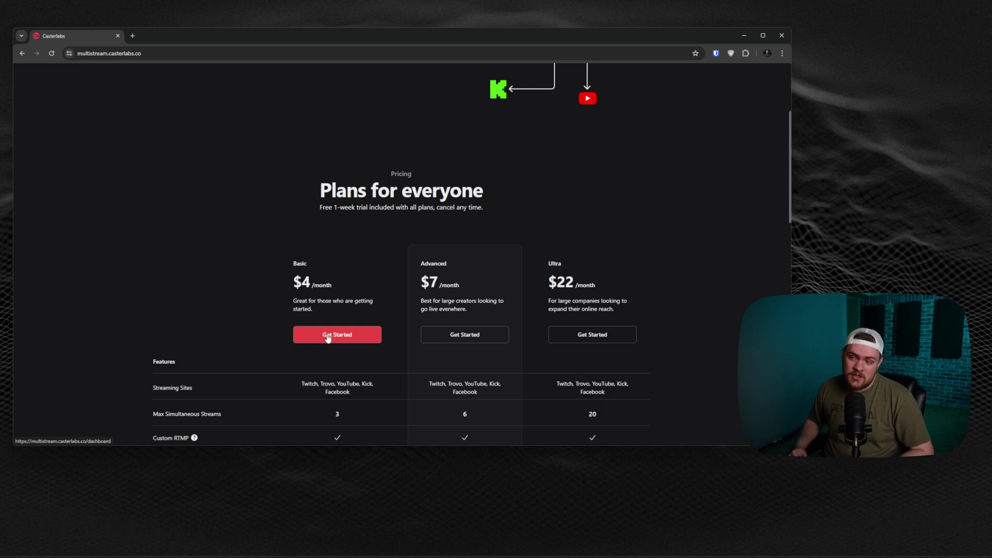
pyautogui.scroll(1, 417, 179)
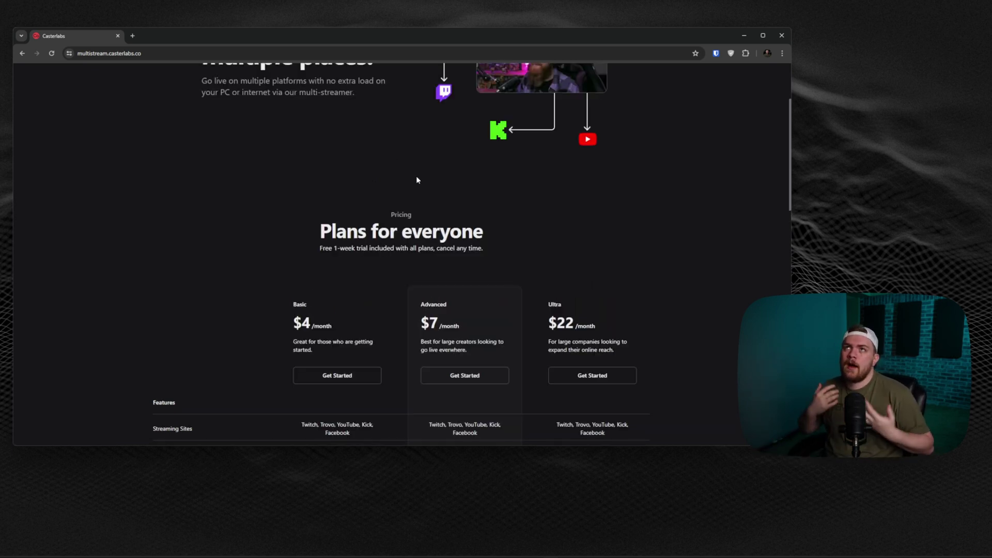
pyautogui.scroll(3, 419, 164)
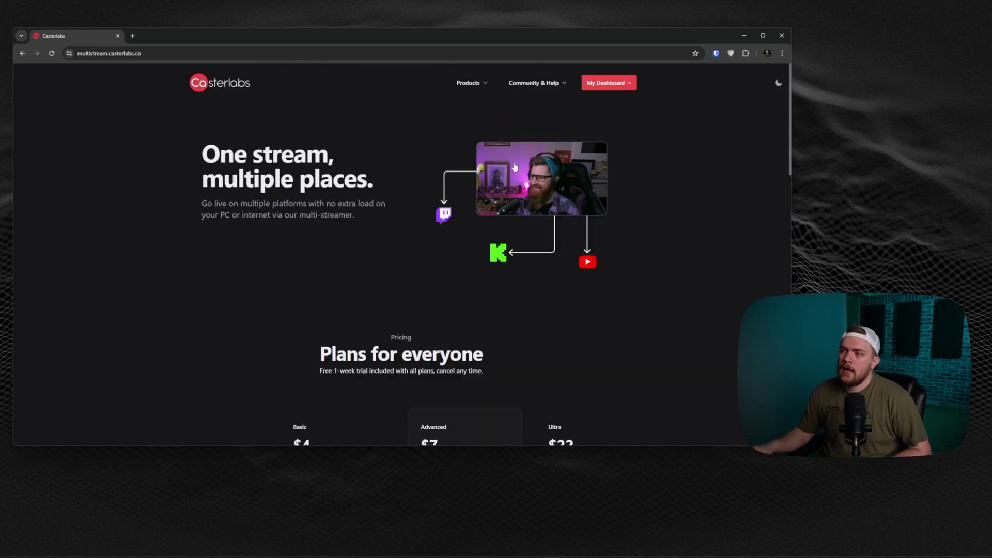
# Open the multistream dashboard and delete the RTMP destination labelled Tiktok.
pyautogui.click(608, 85)
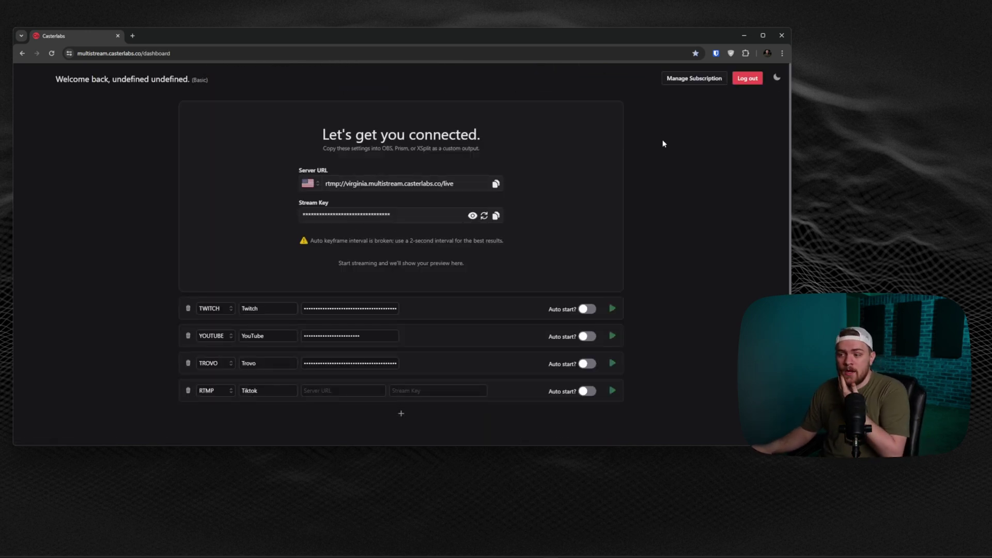
pyautogui.click(188, 390)
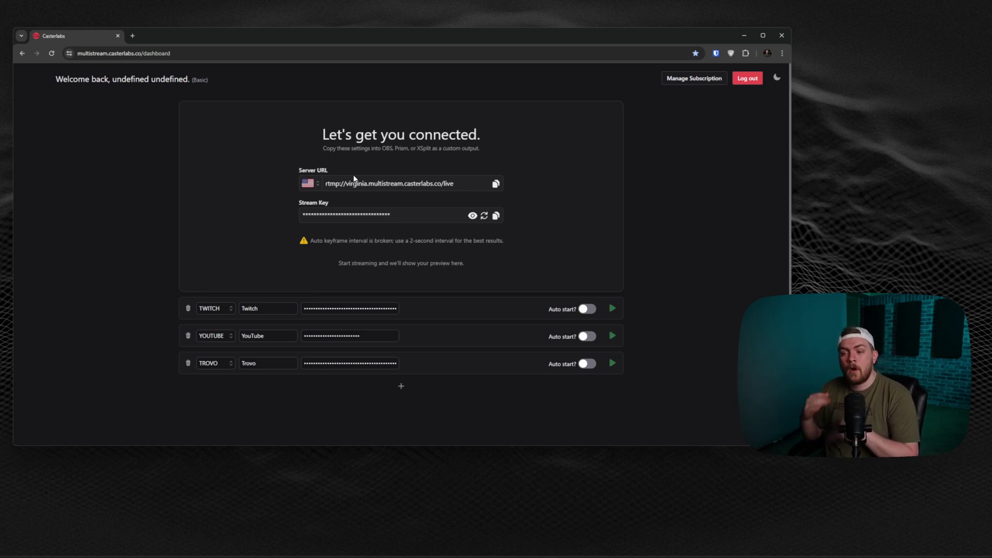
# Switch to OBS to view the server and stream key fields of its custom stream service, and return to the multistream dashboard.
pyautogui.hotkey('alt', 'Tab')
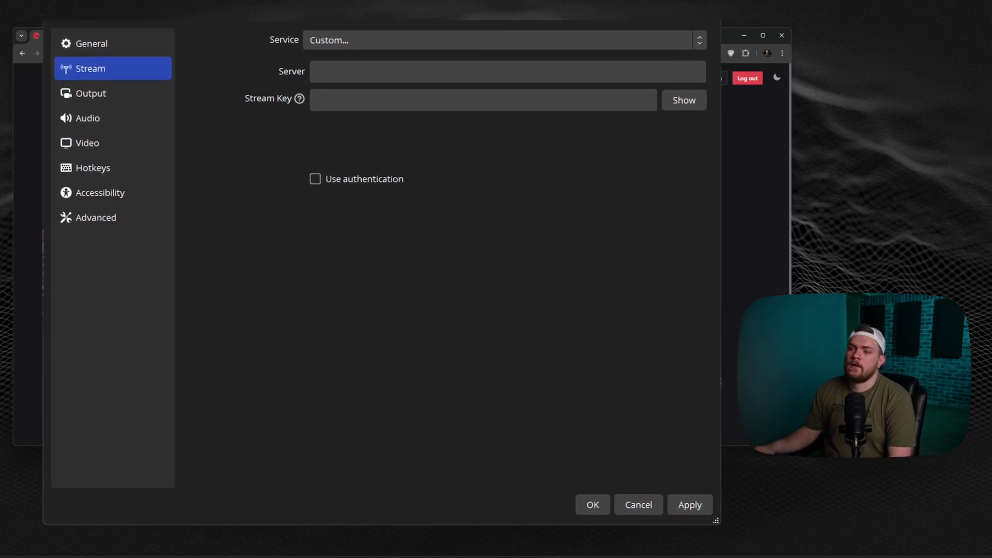
pyautogui.press('Escape')
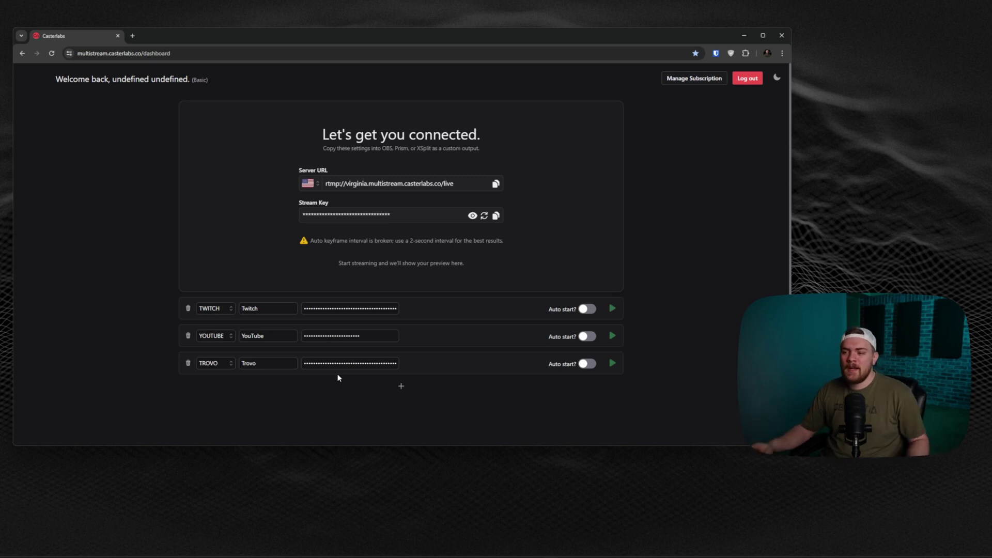
# Add a new stream destination with the platform KICK and the label Kick.
pyautogui.click(401, 387)
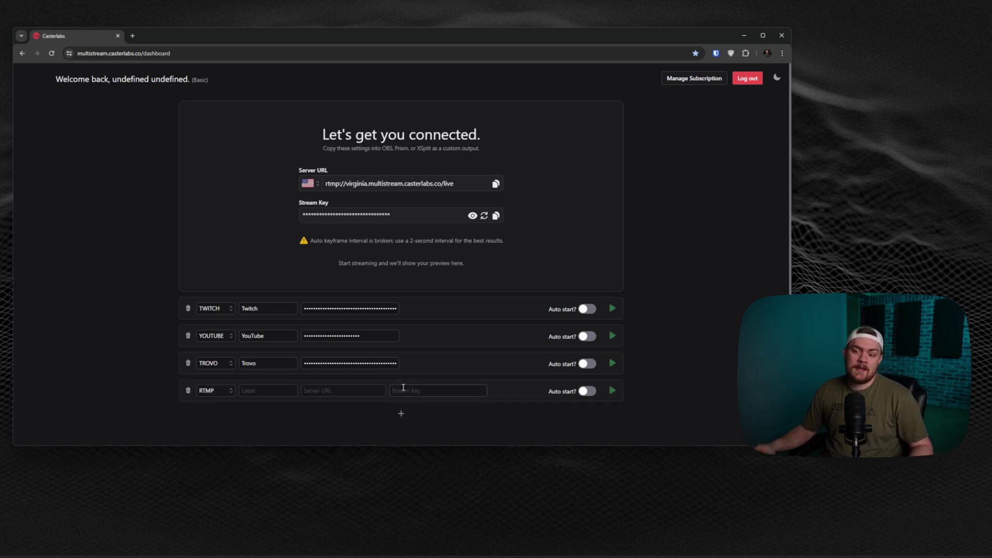
pyautogui.click(212, 392)
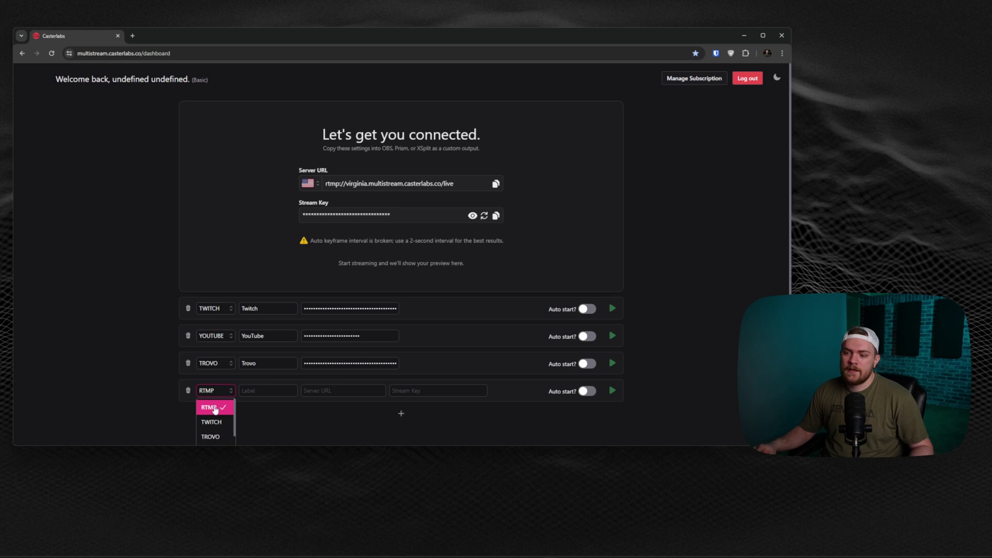
pyautogui.scroll(-2, 215, 434)
pyautogui.click(216, 435)
pyautogui.click(256, 391)
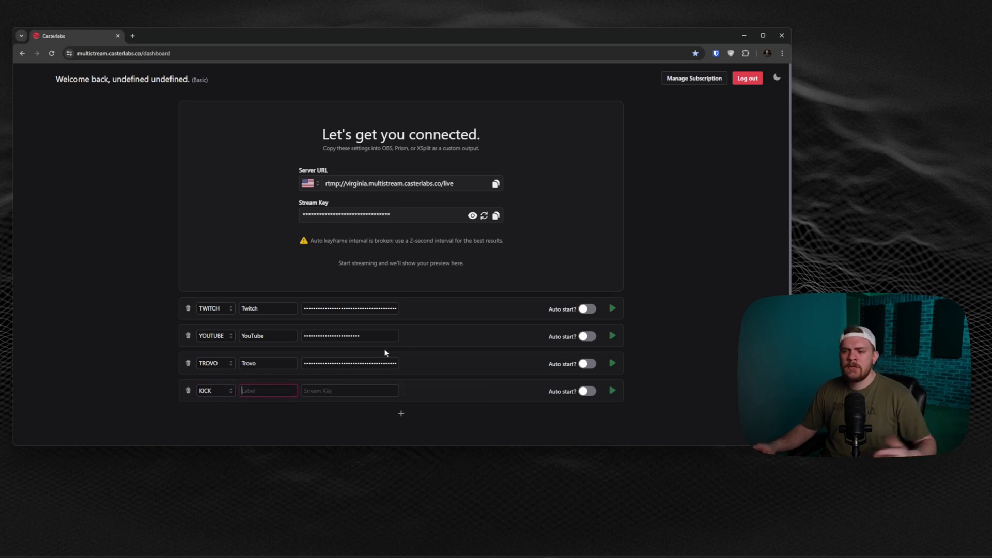
pyautogui.write('Kick')
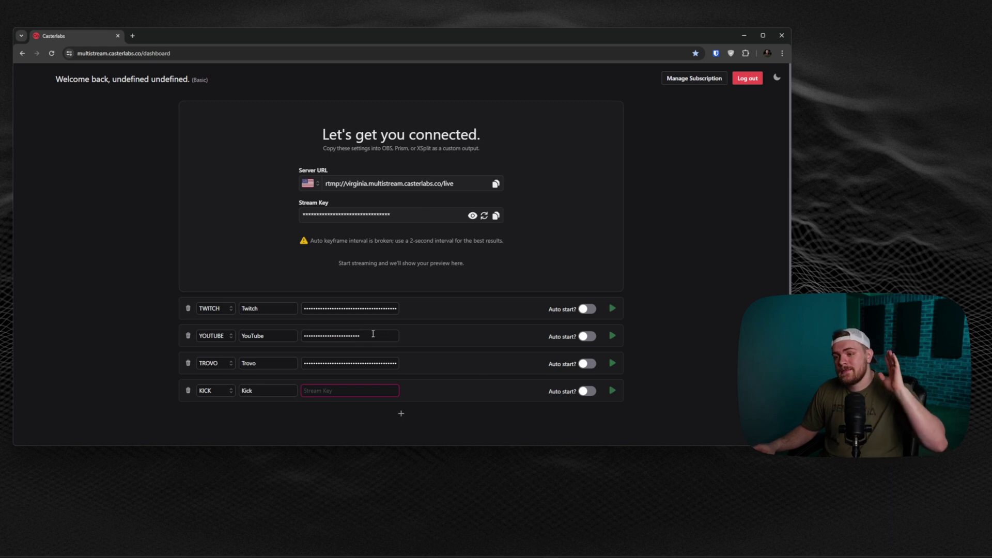
# Change the Kick destination to RTMP with the label TikTok, and delete that destination.
pyautogui.click(221, 392)
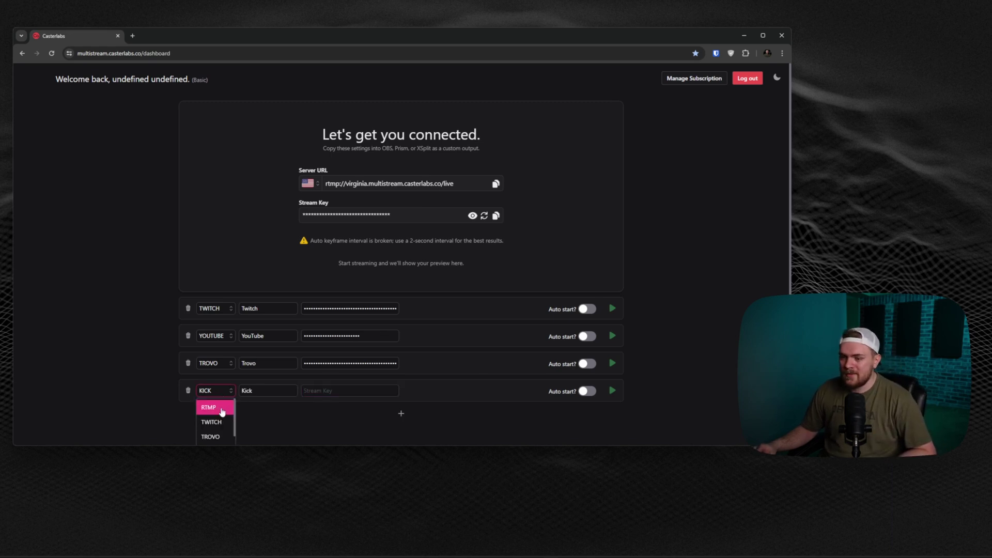
pyautogui.click(222, 409)
pyautogui.doubleClick(264, 388)
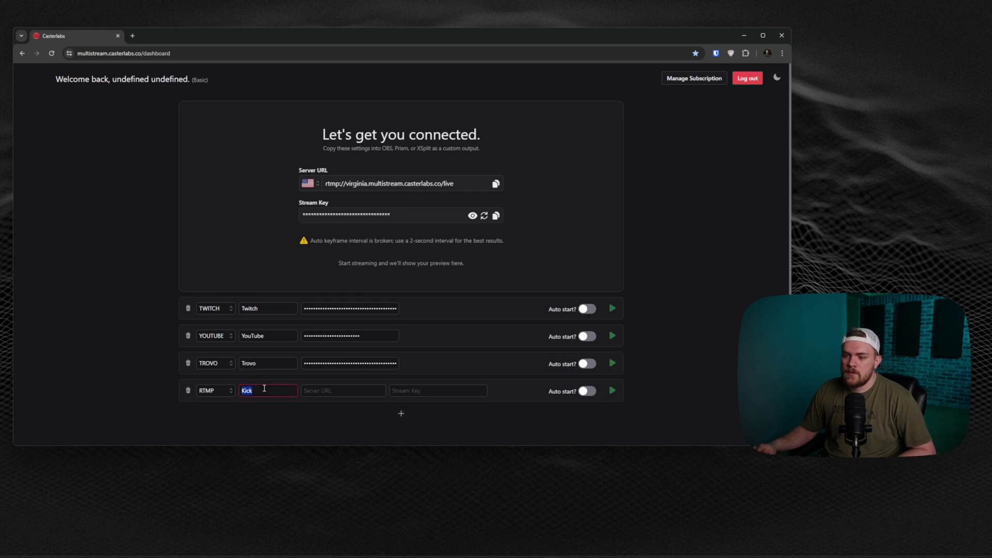
pyautogui.click(225, 395)
pyautogui.scroll(-2, 215, 418)
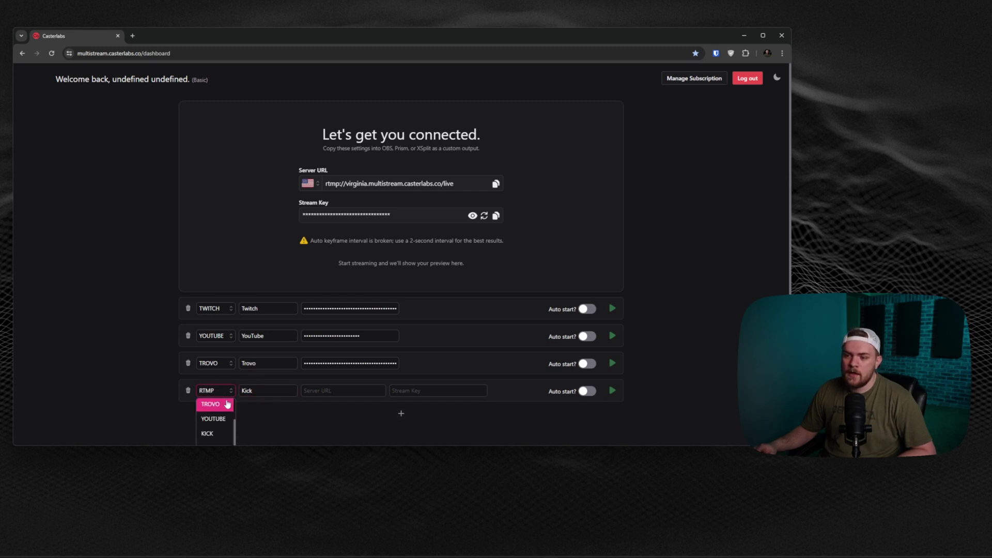
pyautogui.click(275, 388)
pyautogui.doubleClick(275, 388)
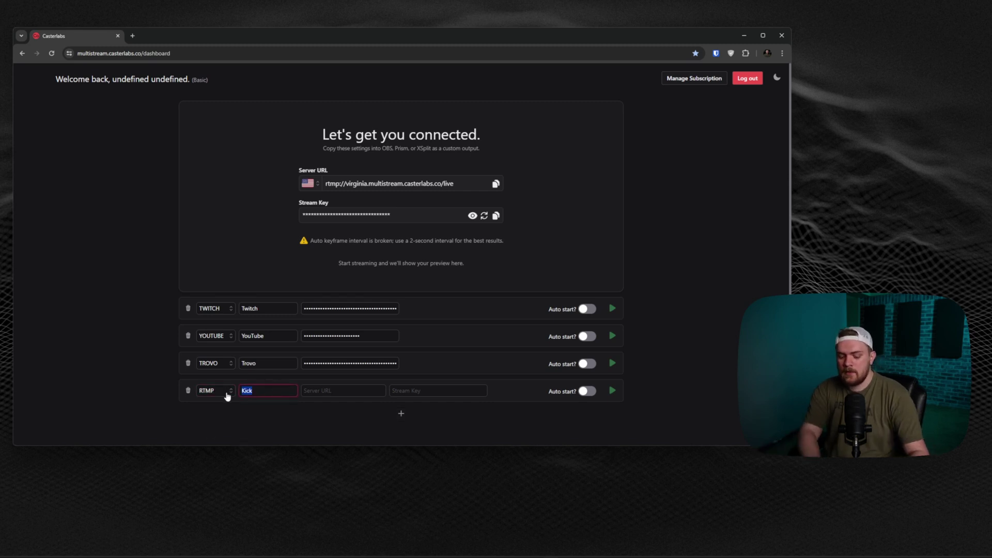
pyautogui.write('TikTok')
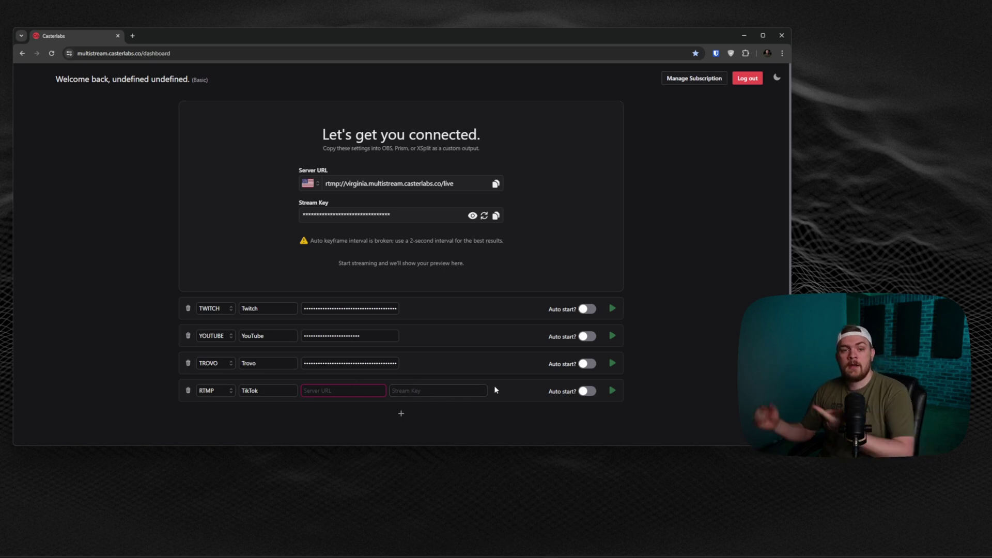
pyautogui.click(188, 390)
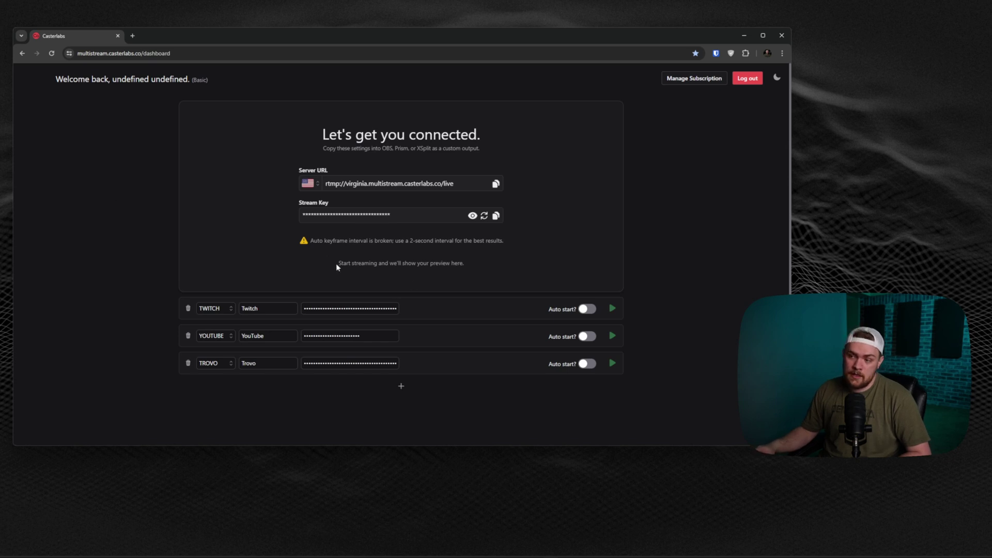
pyautogui.moveTo(342, 262); pyautogui.dragTo(468, 270)
pyautogui.click(466, 274)
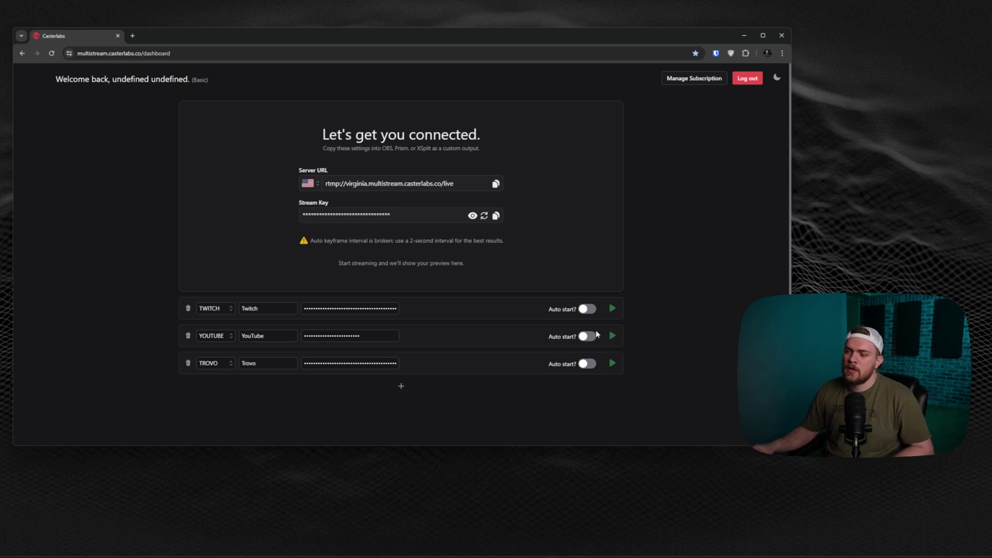
# Enable auto start for the Twitch, YouTube and Trovo destinations.
pyautogui.click(589, 310)
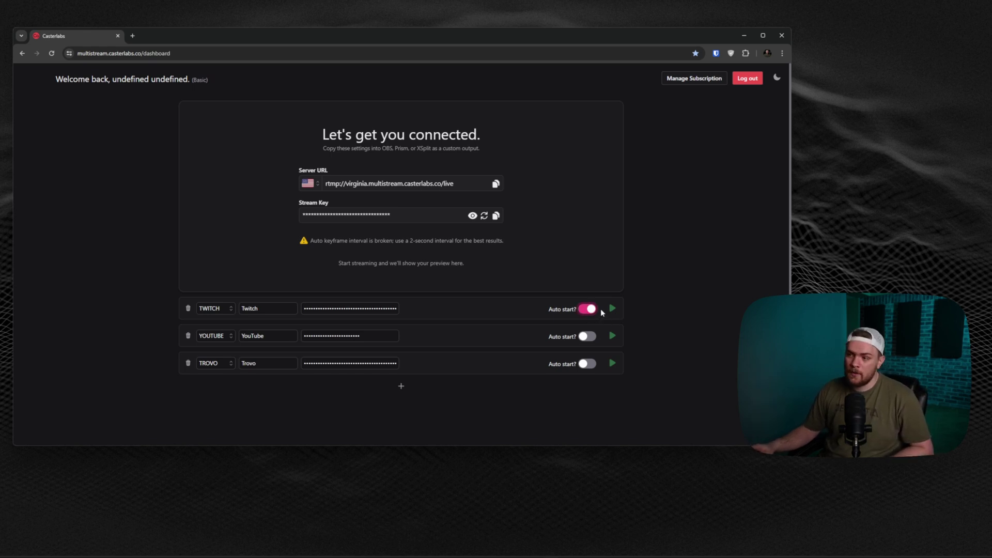
pyautogui.click(591, 369)
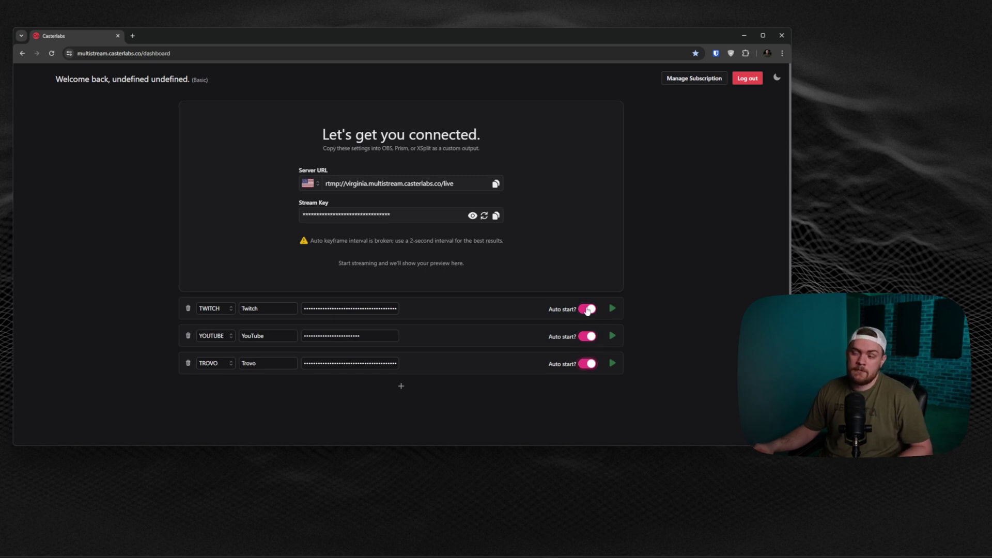